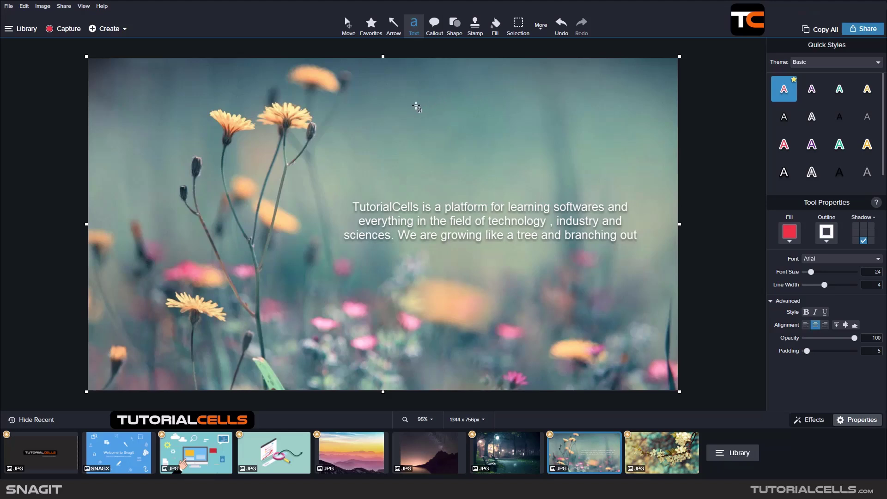
Step: Add a text box above the paragraph reading TUTORIALCELLS and shift it slightly to the left
left_click_drag(370, 91, 591, 164)
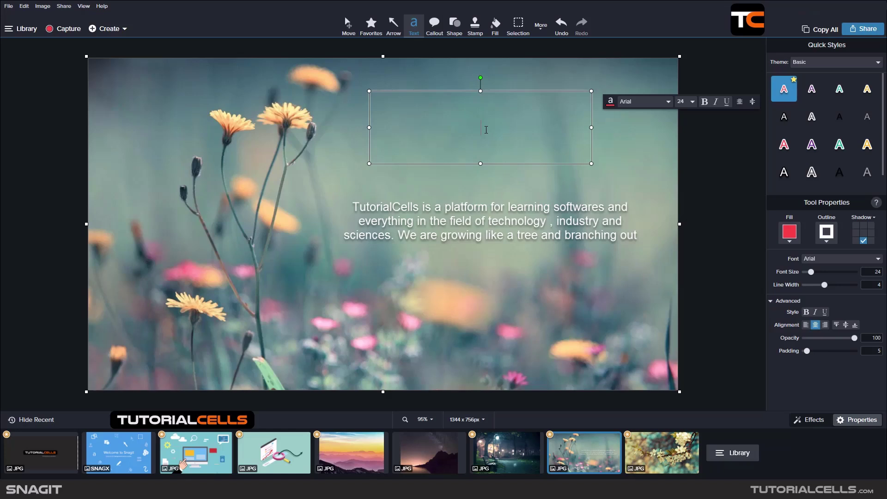
type("TUTORI")
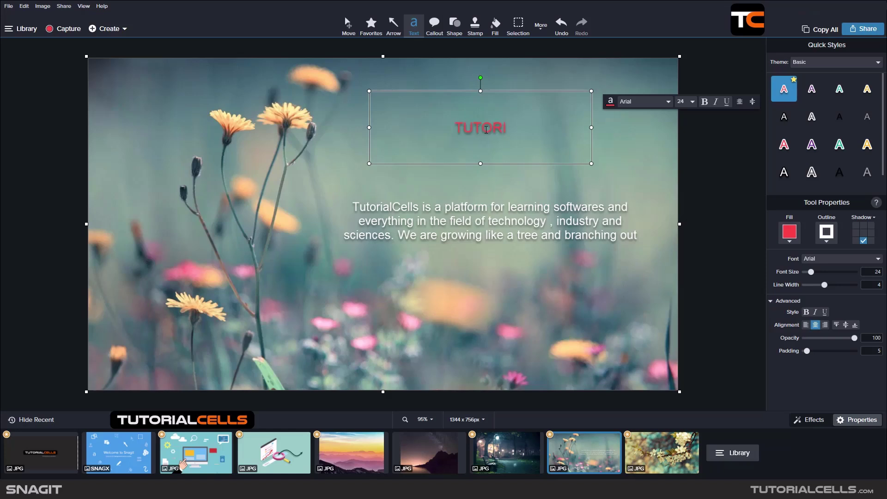
type("ALCELLS")
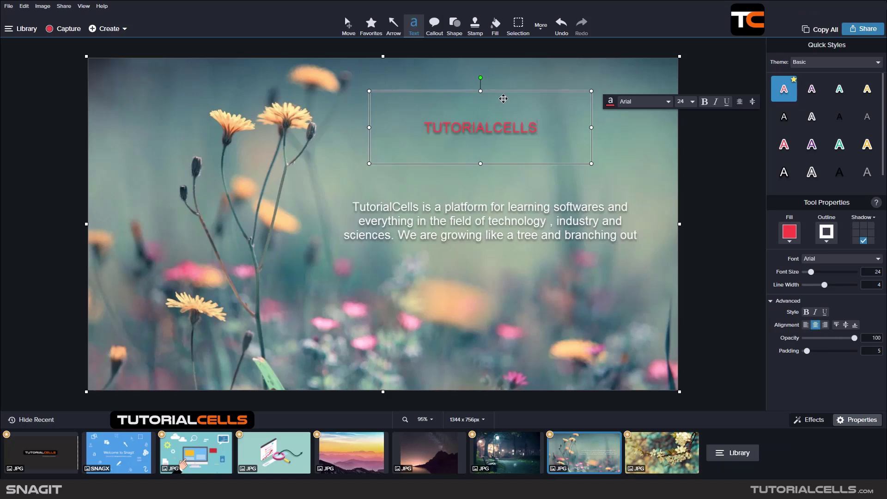
mouse_move(503, 99)
left_mouse_down()
mouse_move(493, 102)
mouse_move(506, 100)
left_mouse_up()
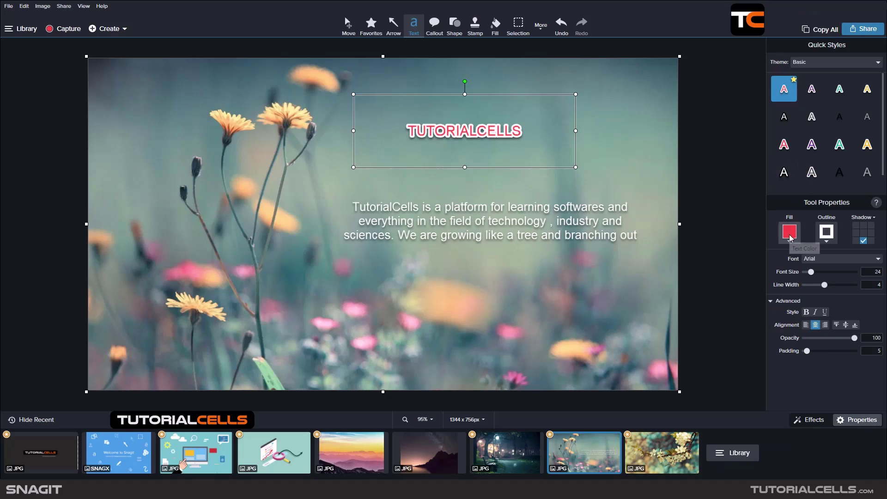
Step: Shrink the title's text box, set its font size to 28 and nudge the box slightly to the right
left_click_drag(575, 94, 530, 130)
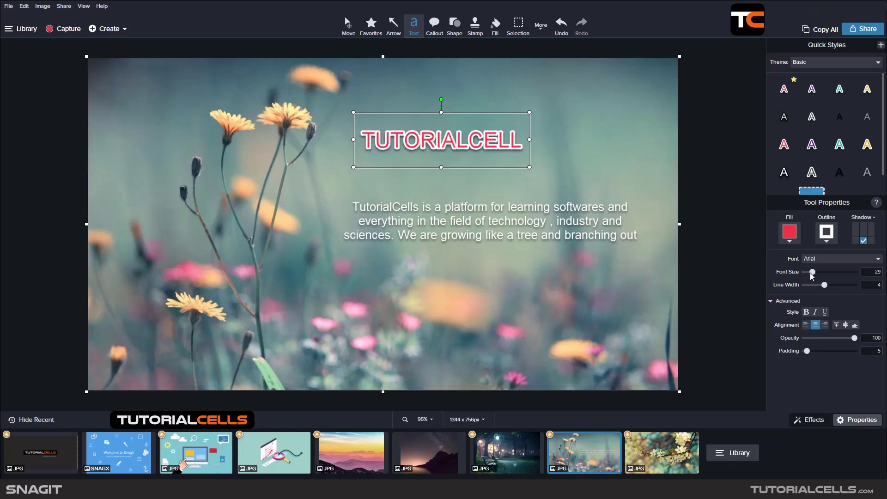
left_click_drag(812, 275, 813, 275)
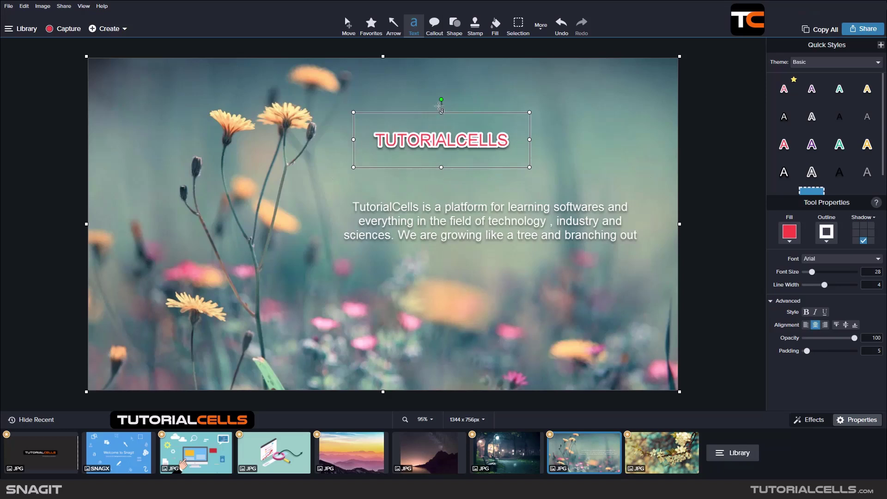
left_click_drag(441, 99, 493, 119)
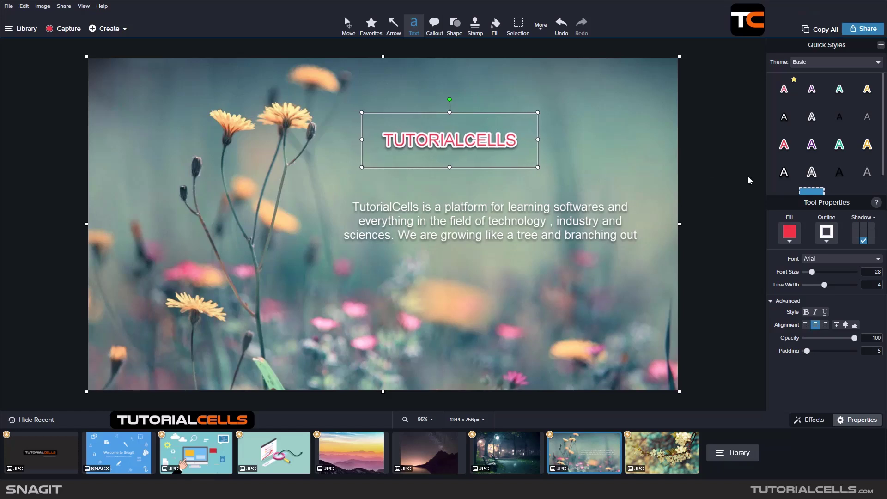
Step: Set the title's fill colour to #FF0000 and its outline to the dark purple swatch
scroll(839, 145, "down", 1)
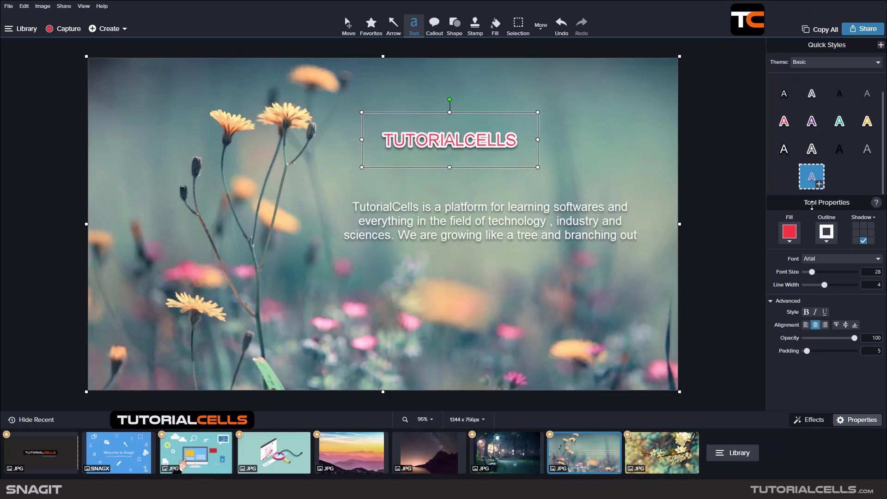
left_click(792, 236)
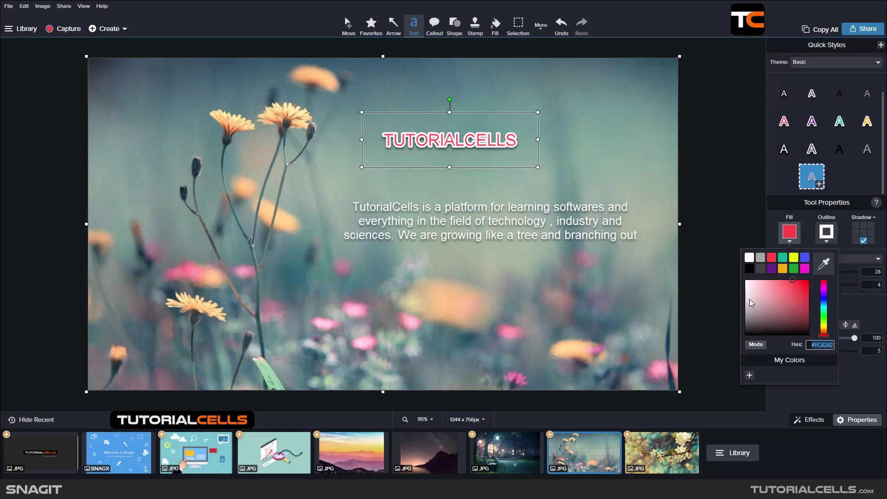
type("FF0000")
key("Return")
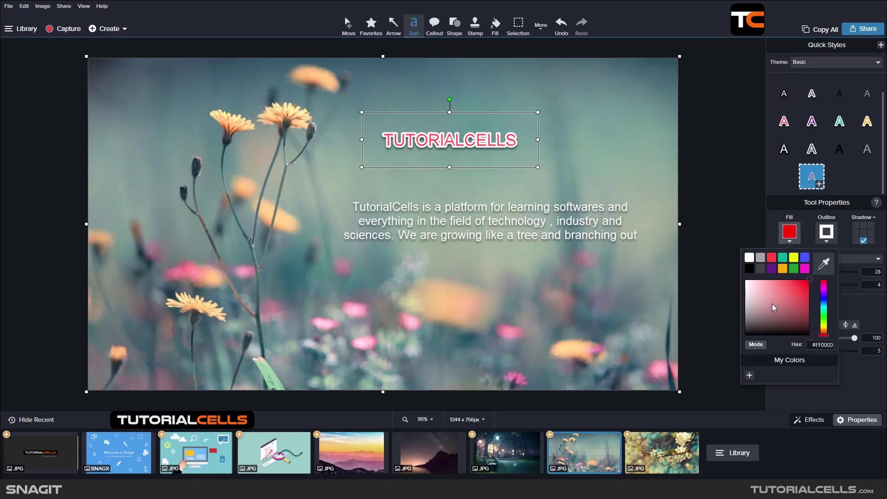
left_click(812, 240)
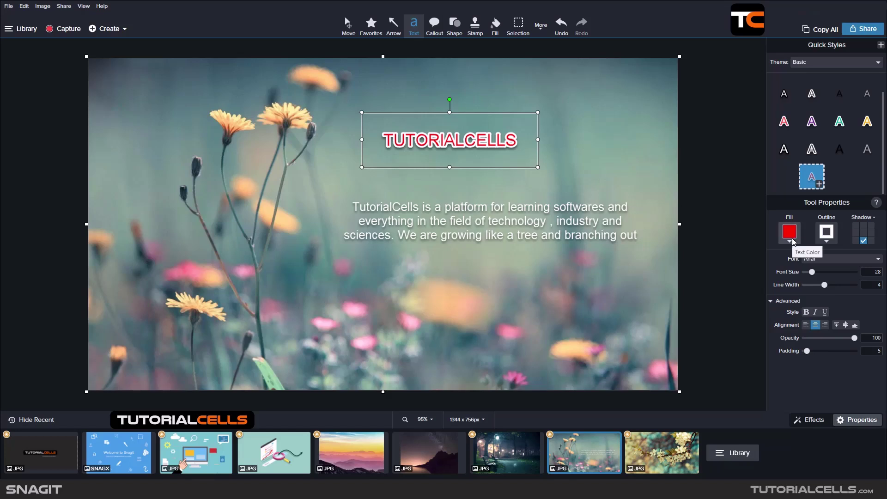
left_click(827, 241)
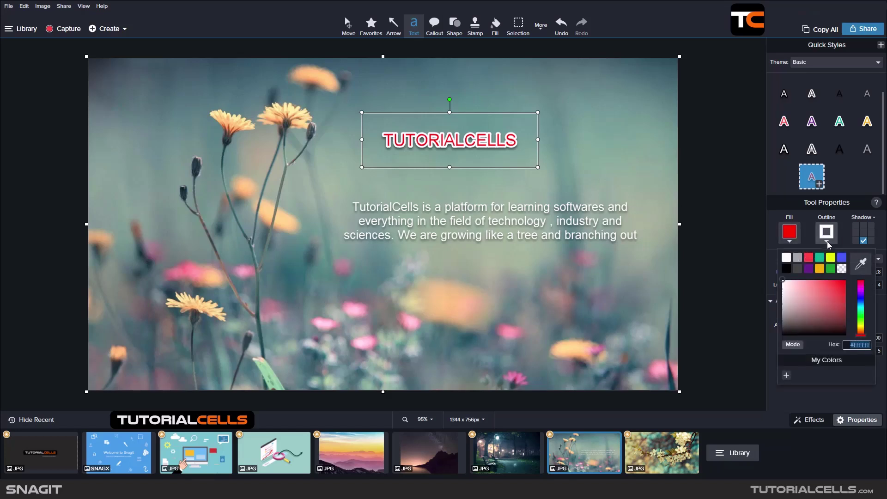
left_click(809, 269)
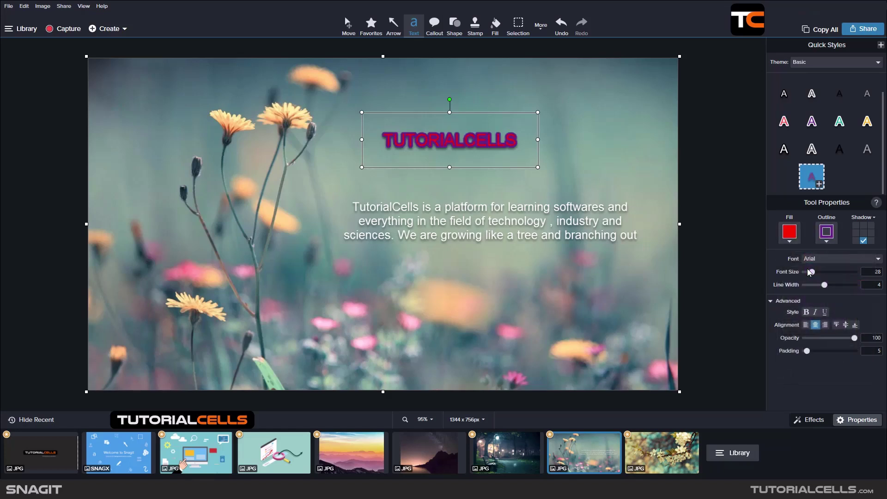
Step: Try brighter purple, transparent and blue outlines on the title, ending on the dark purple swatch
left_click(827, 242)
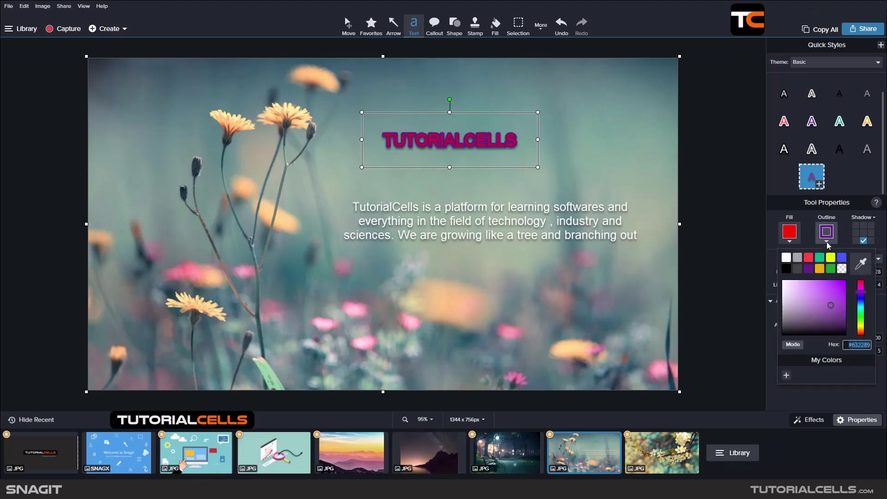
left_click_drag(828, 291, 837, 284)
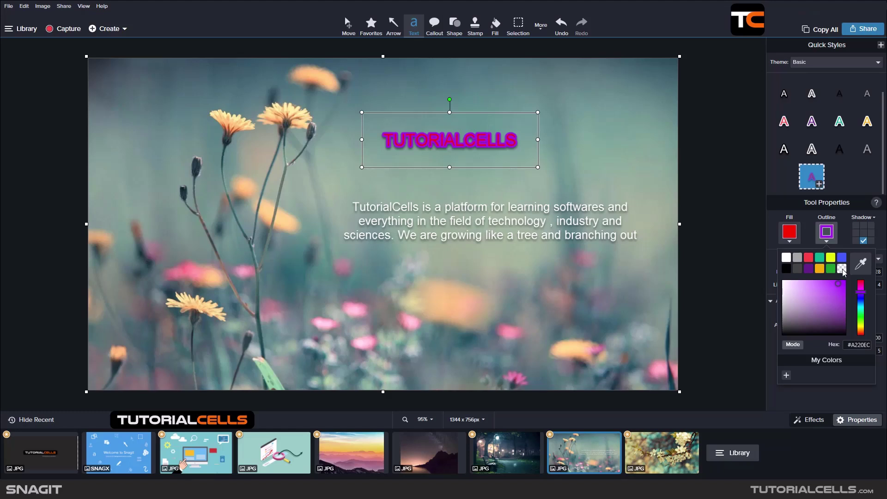
left_click(842, 269)
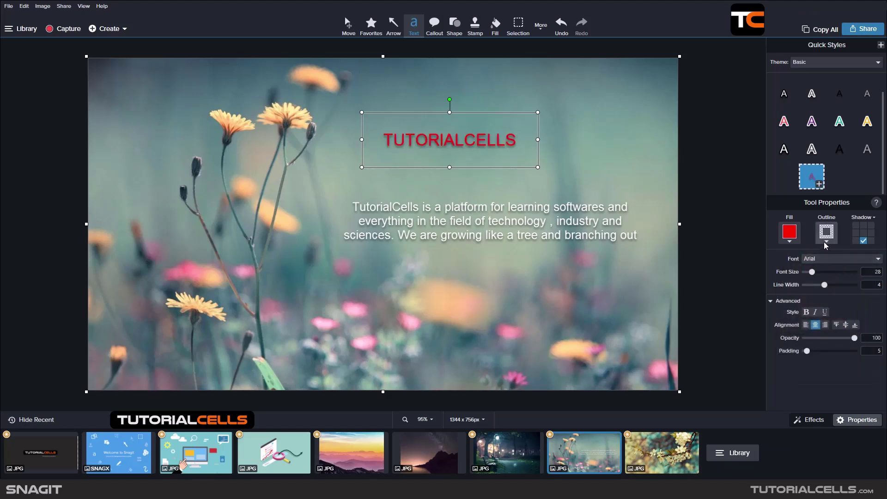
left_click(826, 242)
left_click(841, 257)
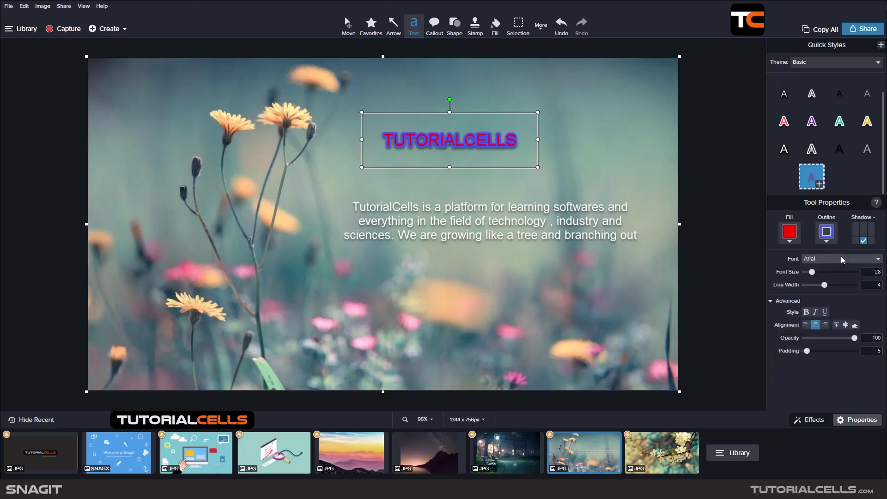
left_click(827, 242)
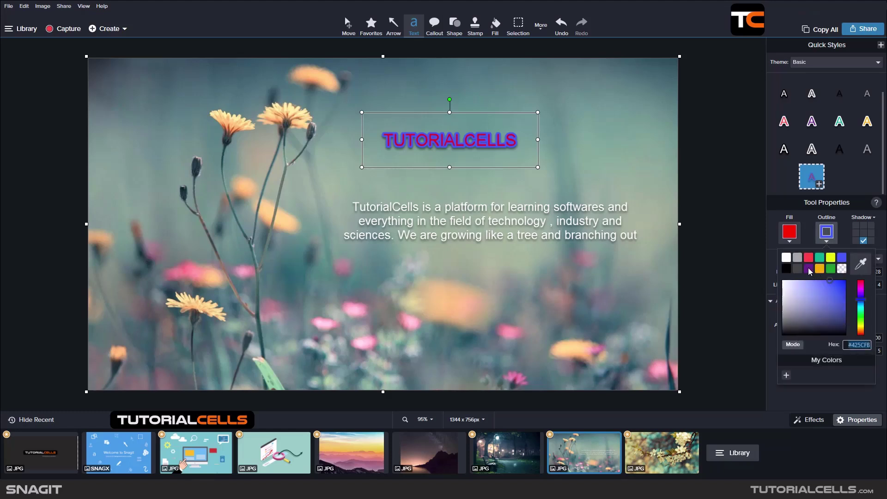
left_click(812, 271)
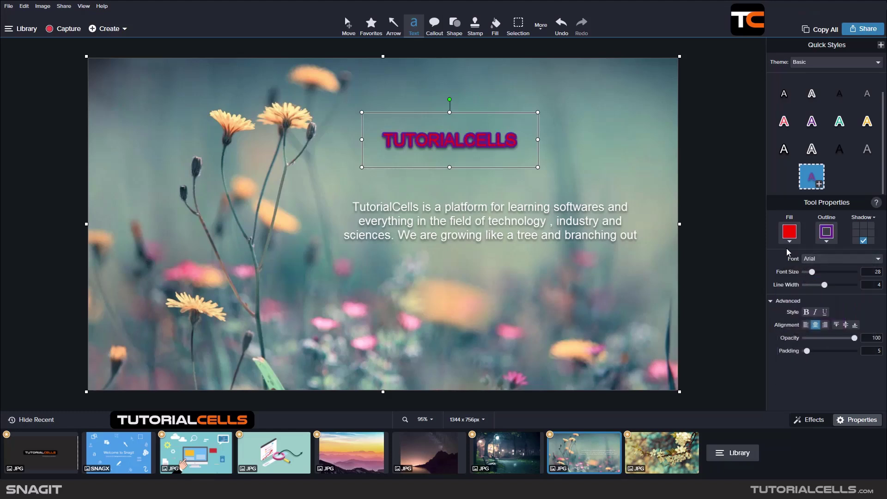
Step: Try the upper-left and other shadow directions on the title, ending on the bottom-centre direction
left_click(856, 225)
left_click(872, 233)
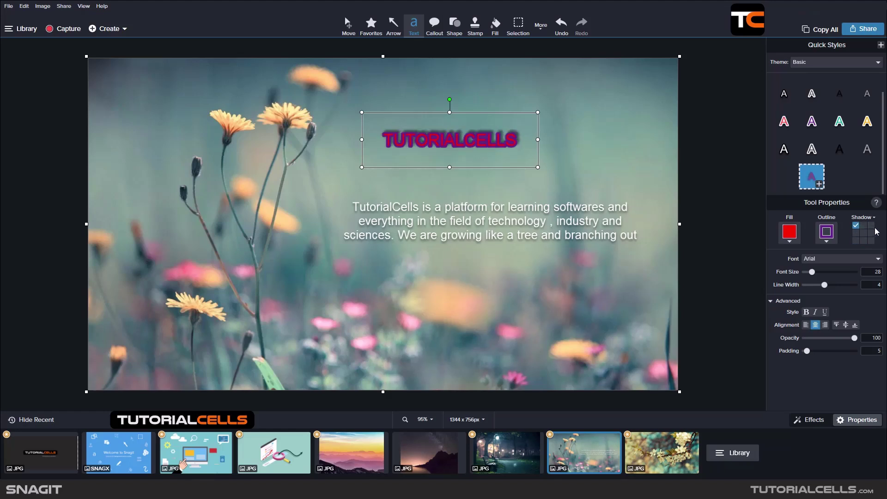
left_click(871, 241)
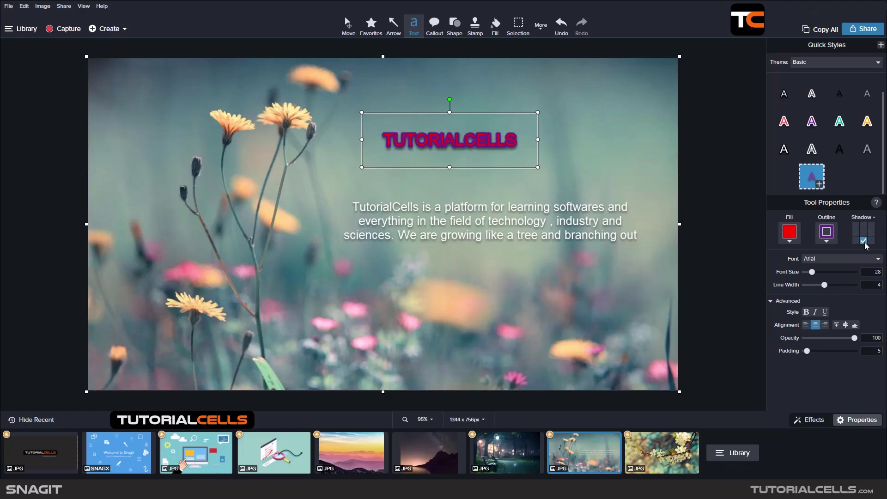
Step: Set the title's shadow to an angle of 214°, distance 13, opacity 41 and blur 3
left_click(863, 217)
left_click_drag(846, 252, 823, 278)
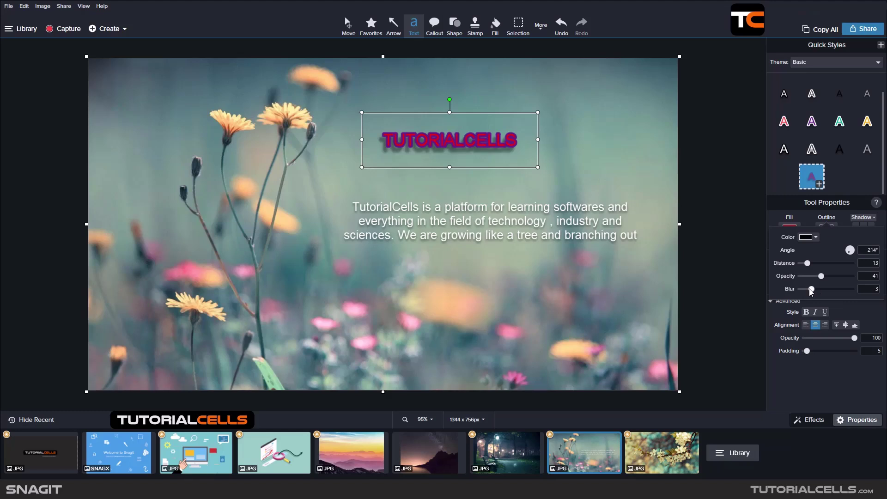
left_click(843, 309)
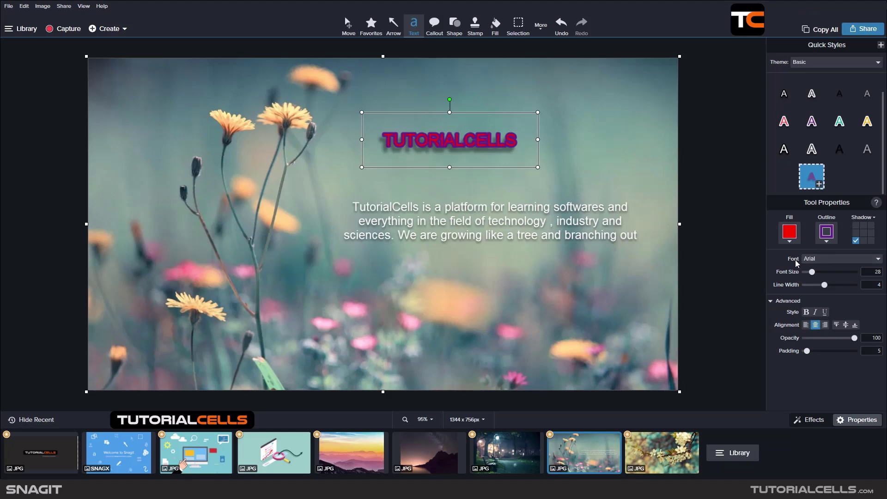
Step: Try the AcadEref font on the title and settle on Algerian
left_click(819, 260)
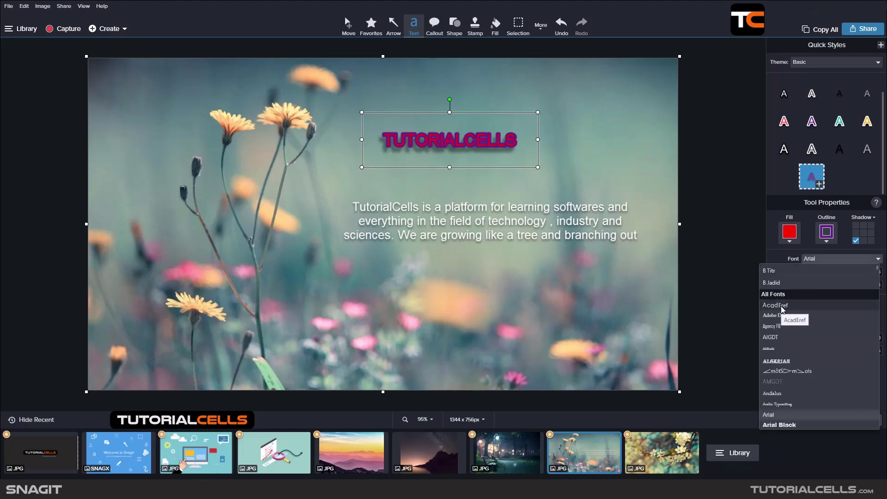
left_click(783, 306)
left_click(827, 260)
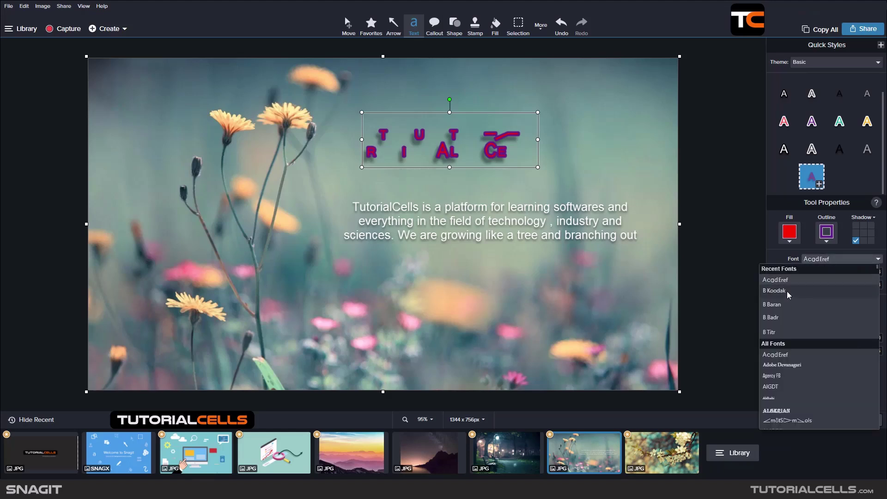
scroll(780, 407, "down", 1)
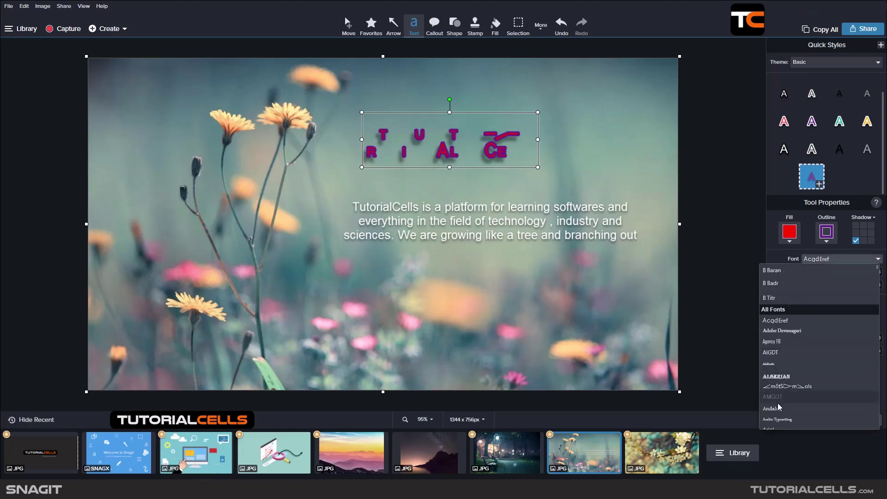
left_click(781, 376)
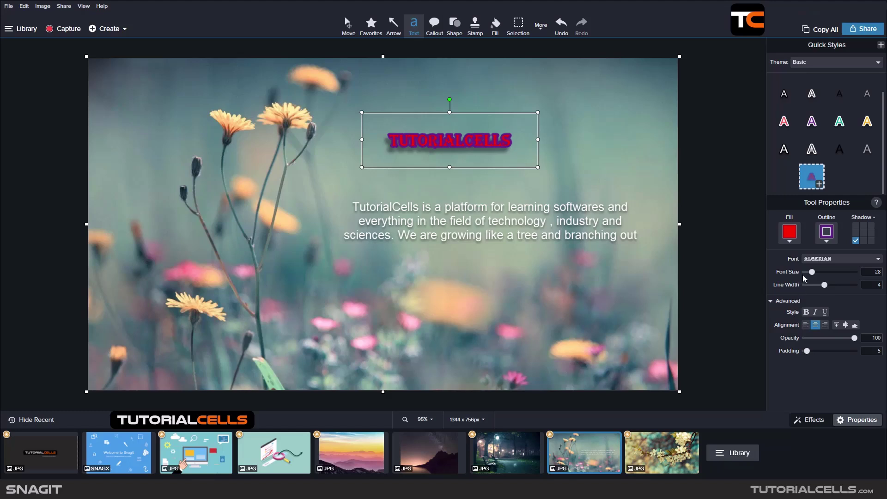
Step: Set the title's font size to 36 with a line width of 4
left_click_drag(810, 274, 816, 274)
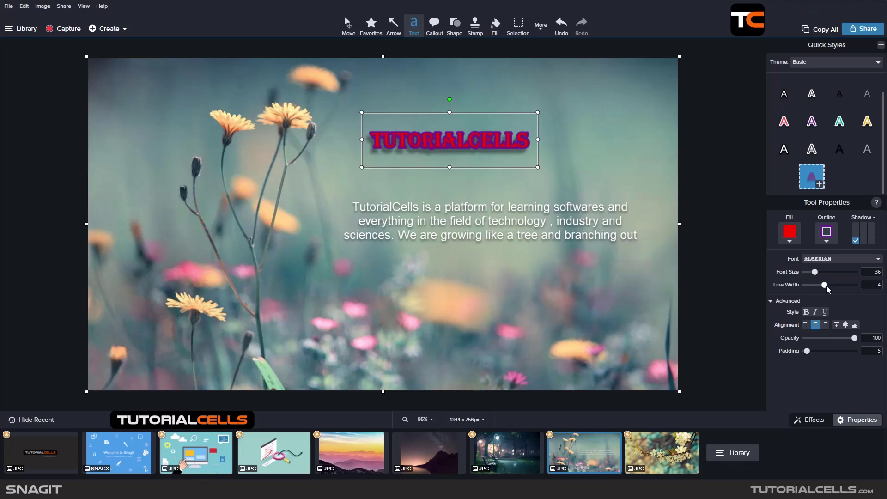
mouse_move(827, 284)
left_mouse_down()
mouse_move(815, 286)
mouse_move(833, 287)
mouse_move(826, 288)
left_mouse_up()
left_click(777, 304)
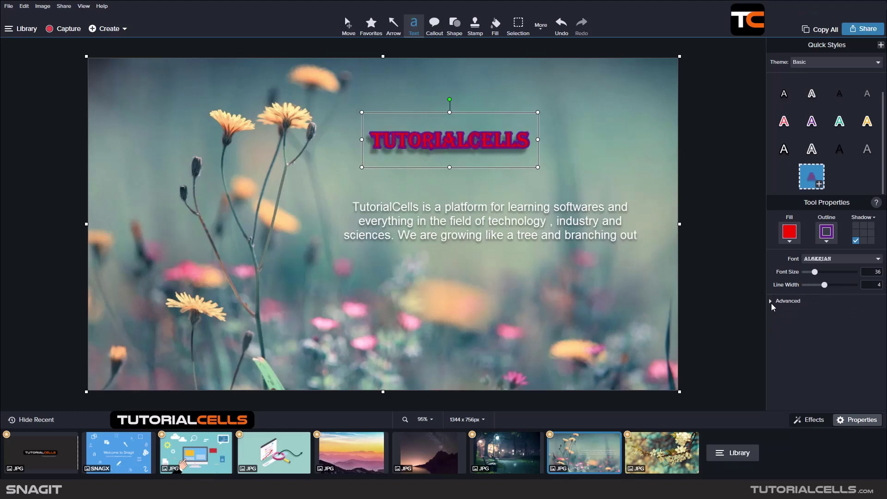
left_click(772, 303)
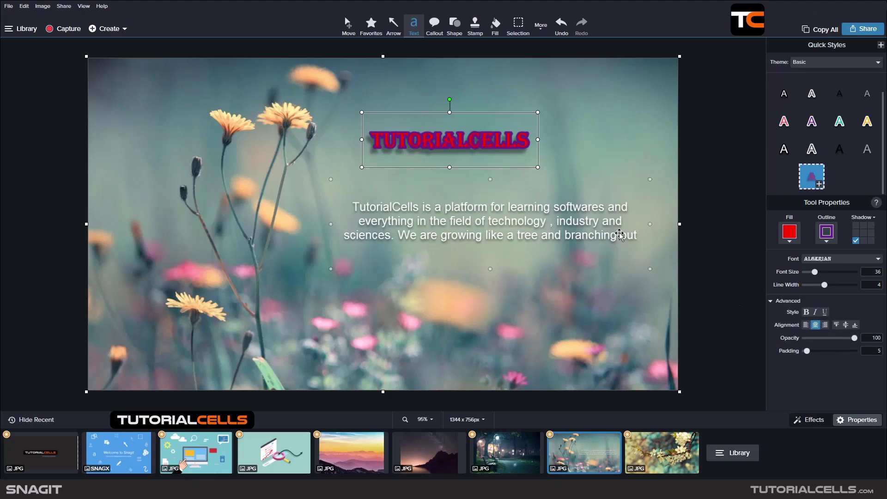
Step: Move the description paragraph slightly left beneath the title
left_click_drag(614, 234, 590, 232)
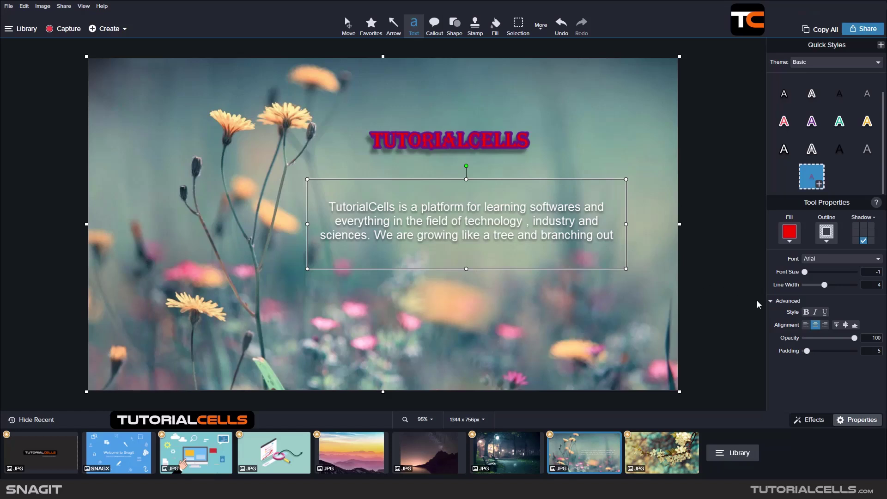
Step: Try bold, italic and underline on the description paragraph, and remove all three styles
left_click(806, 313)
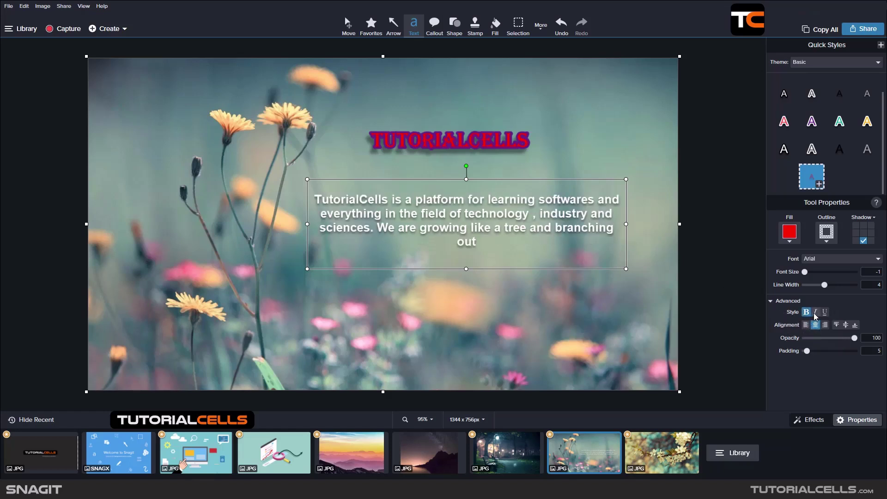
left_click(815, 313)
left_click(825, 313)
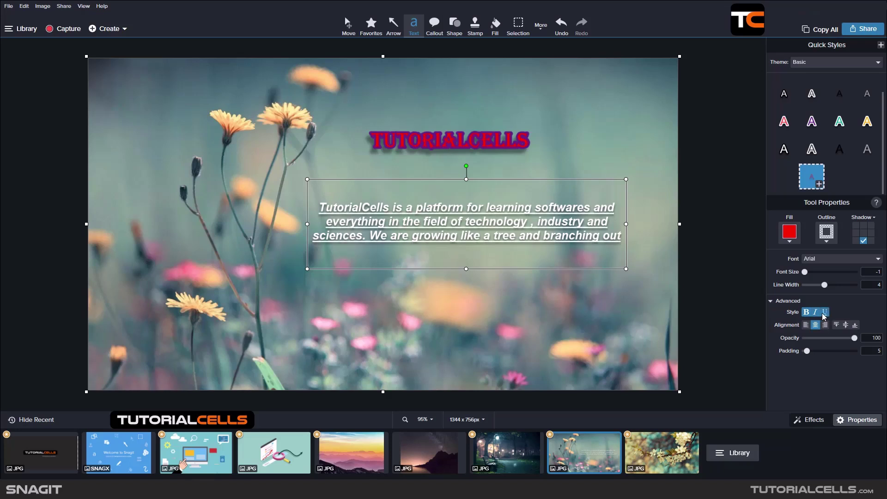
left_click(825, 313)
left_click(816, 313)
left_click(806, 313)
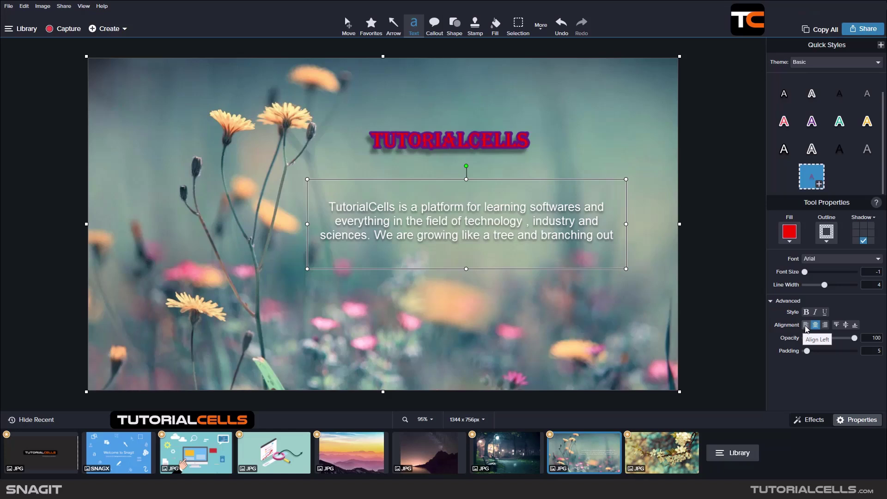
Step: Left-align the text of the description paragraph
left_click(807, 326)
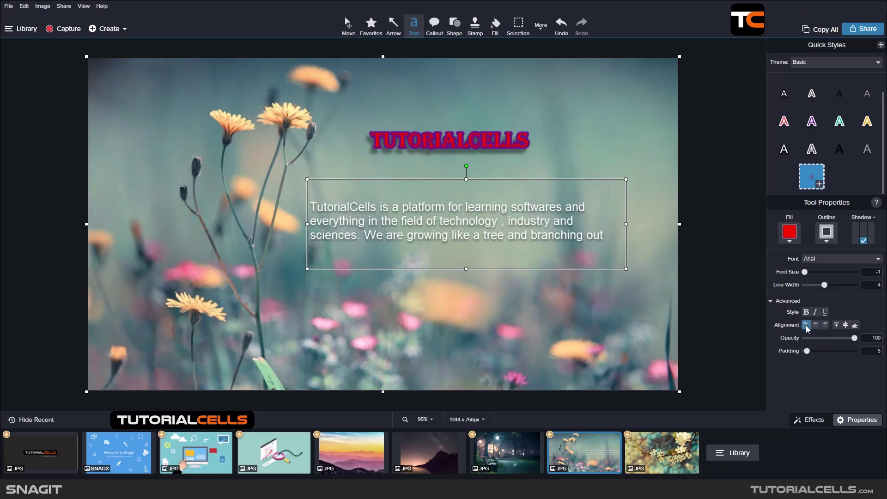
Step: Try right and bottom alignment on the description paragraph, and center its text horizontally and vertically
left_click(816, 326)
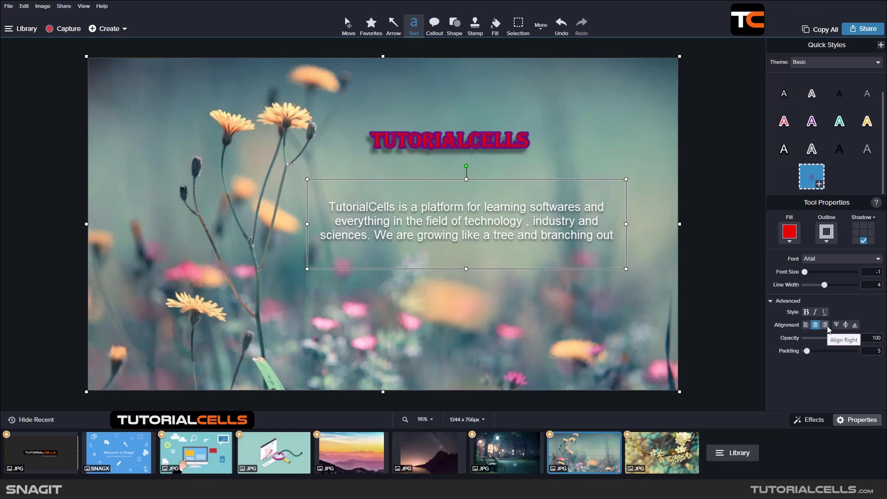
left_click(827, 327)
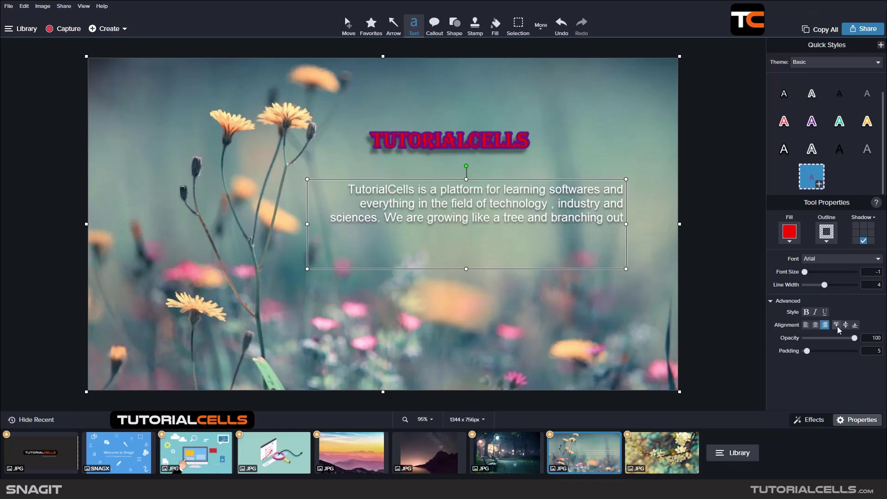
left_click(855, 326)
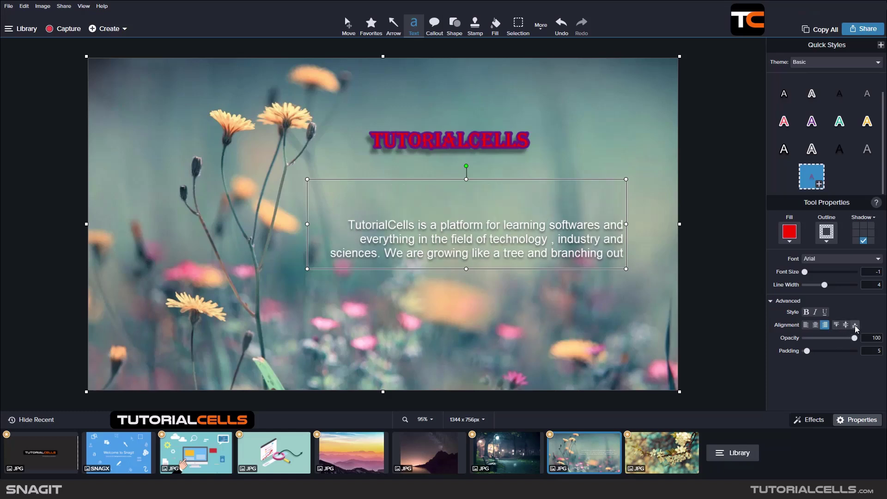
left_click(815, 326)
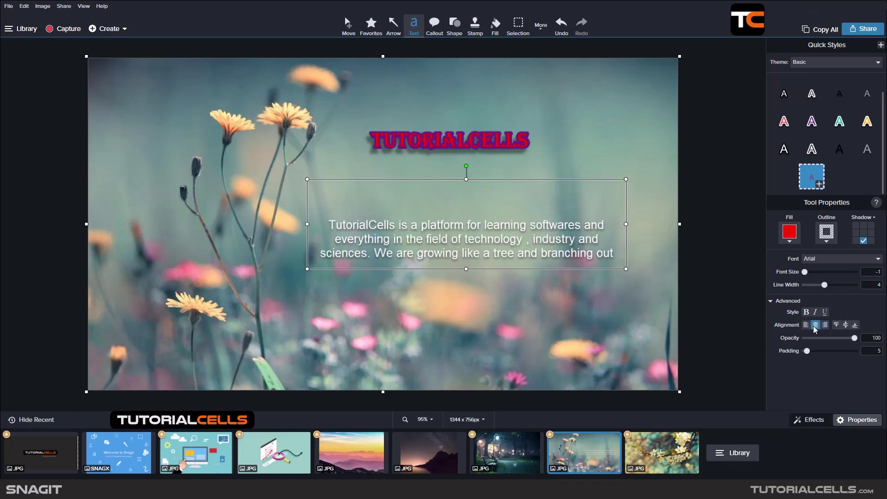
left_click(846, 325)
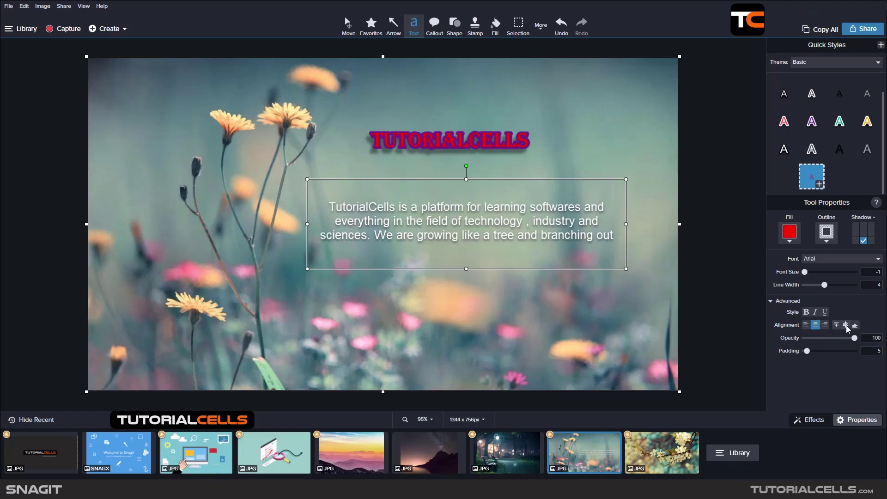
Step: Make the description paragraph bold and set its padding to 11
left_click(807, 312)
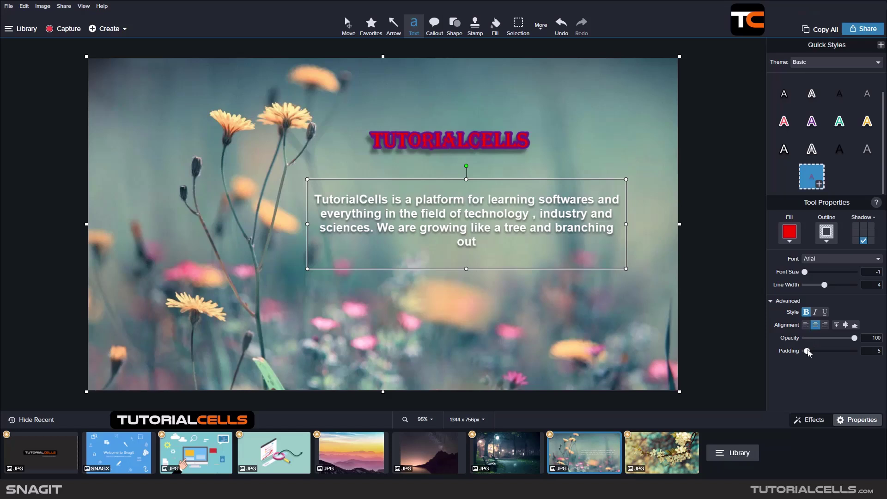
left_click_drag(808, 353, 803, 352)
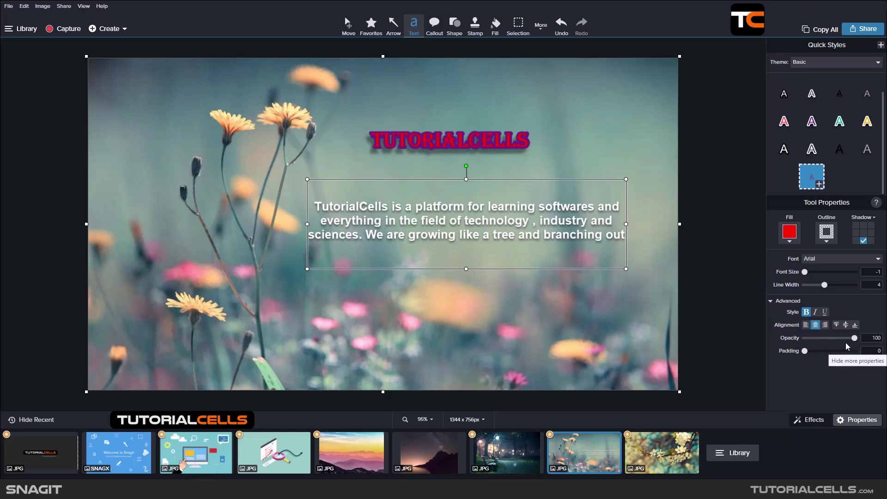
left_click_drag(805, 351, 832, 336)
Step: Try opacities of 68 and 60 on the description paragraph, and restore it to 100
left_click_drag(807, 338, 838, 338)
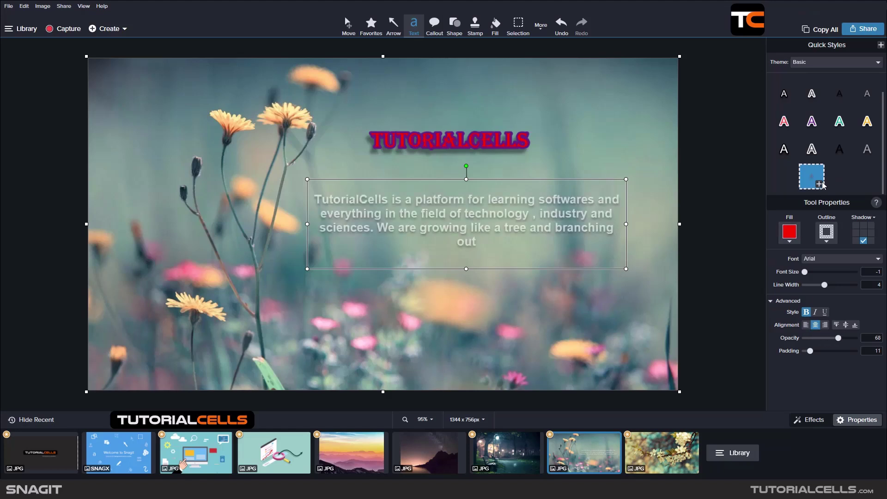
left_click_drag(838, 338, 835, 338)
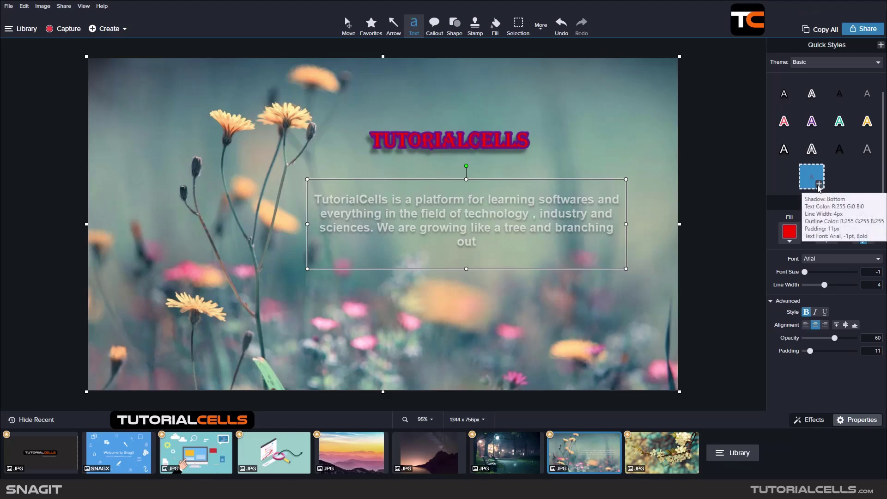
left_click_drag(835, 338, 856, 338)
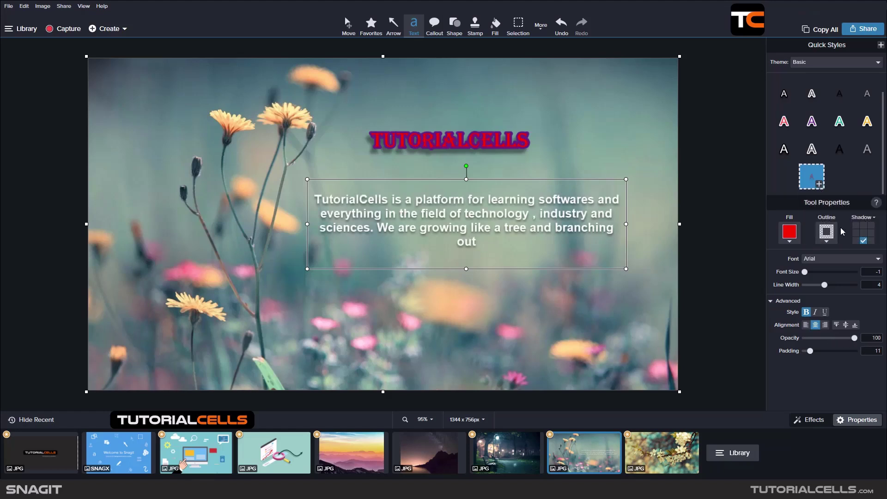
Step: Save the TUTORIALCELLS title's formatting as a quick style, mark it as a favorite, and show the favorite styles
left_click(818, 187)
left_click(524, 141)
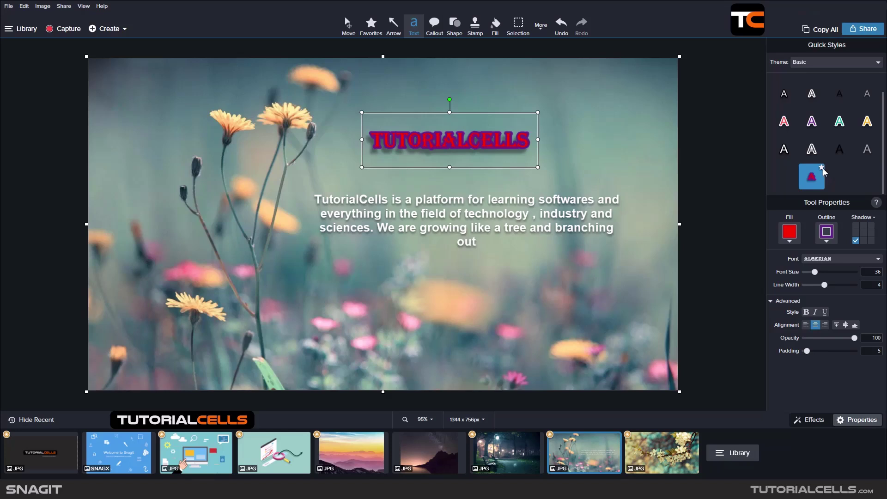
left_click(371, 29)
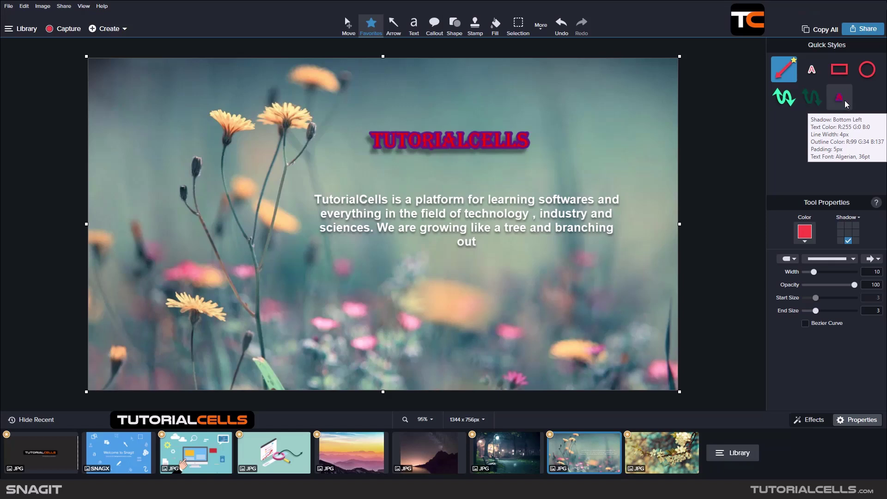
Step: Move the TUTORIALCELLS title slightly down and left, closer to the description paragraph
left_click(348, 32)
left_click(395, 133)
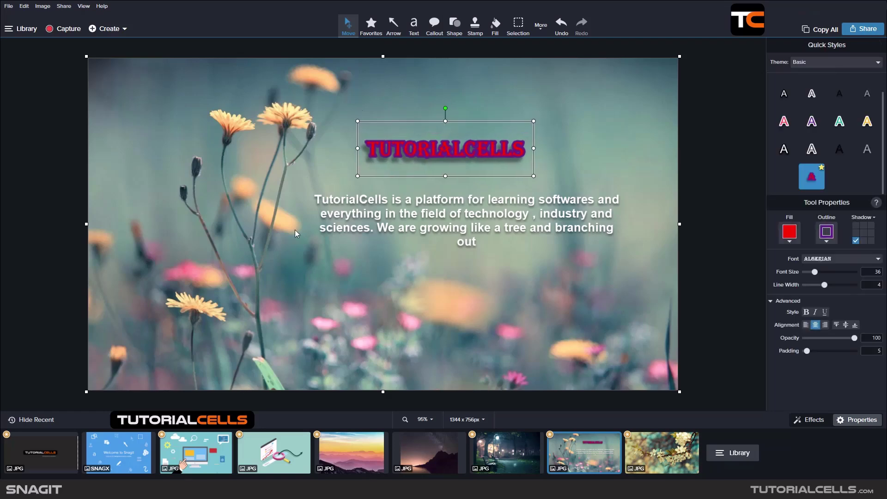